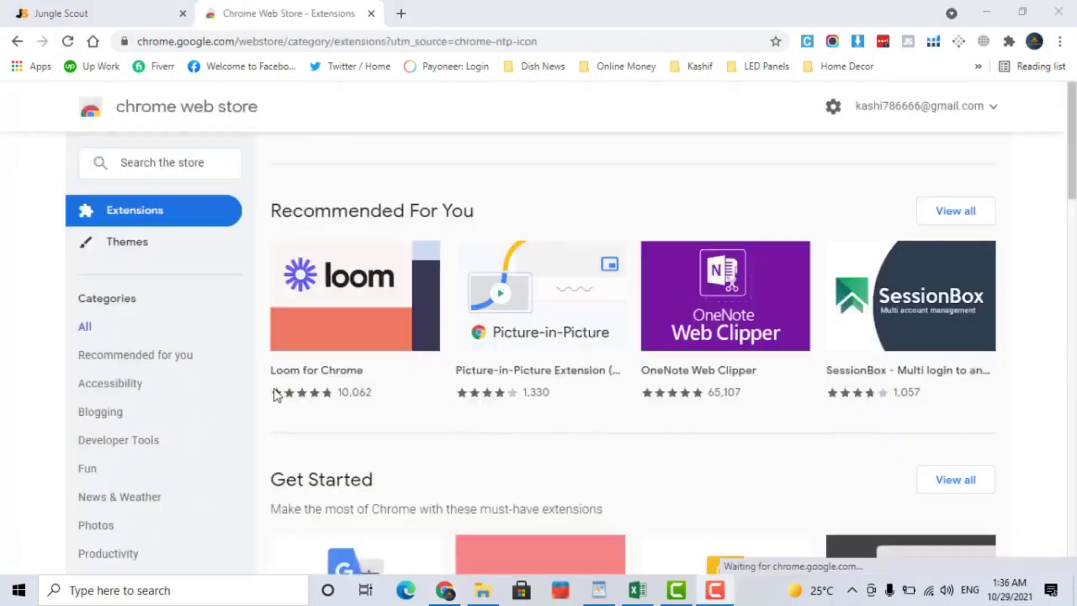
Step: Search the Chrome Web Store for "jungle scout extension", view the Jungle Scout: Extension page, and close the store
click(159, 168)
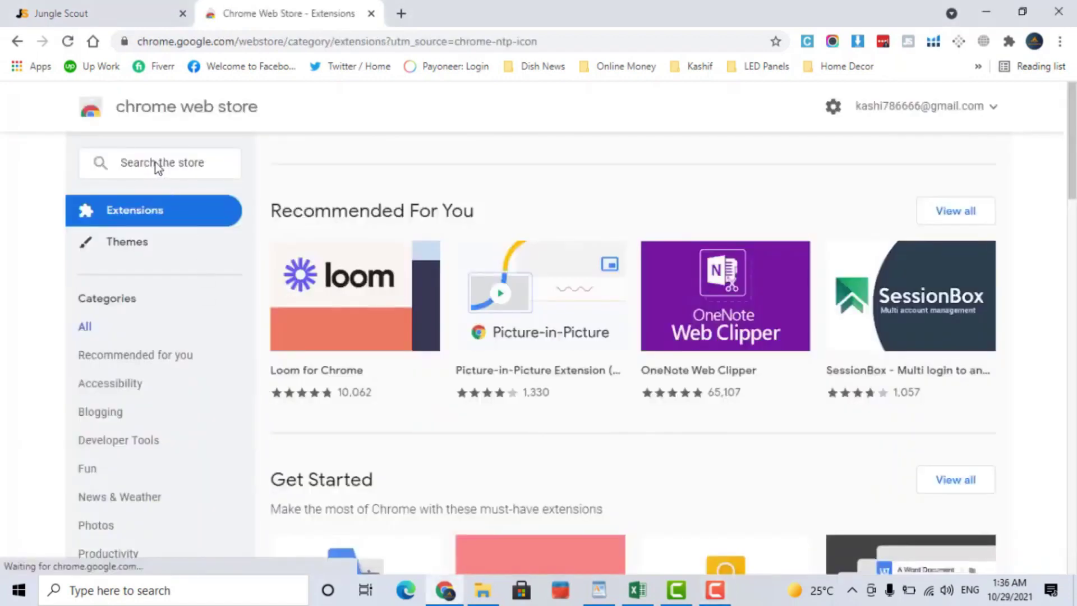
click(157, 166)
text(jungle sc)
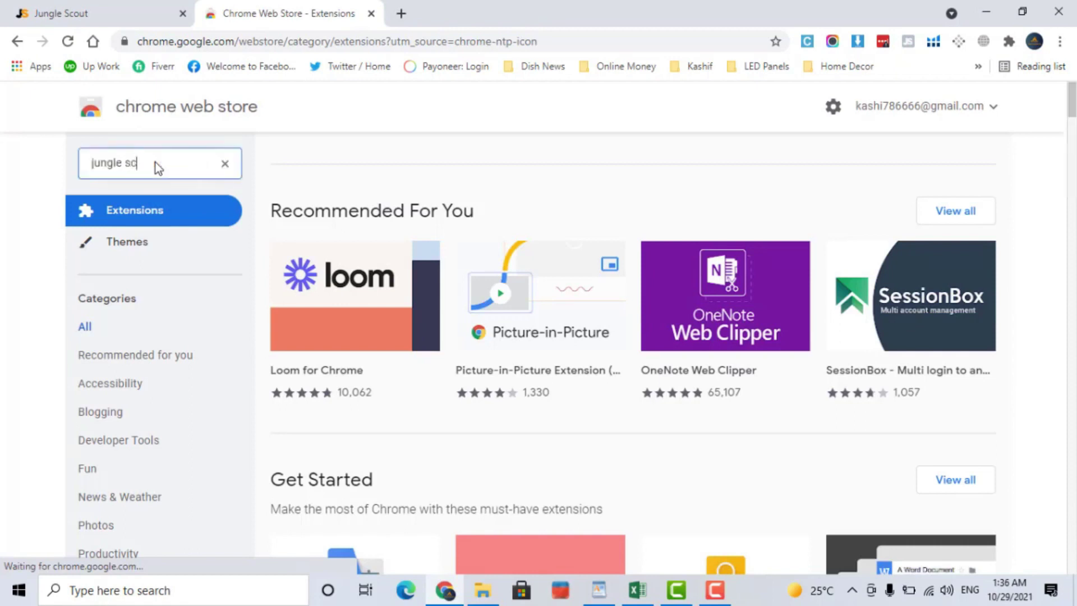
text(out)
click(153, 227)
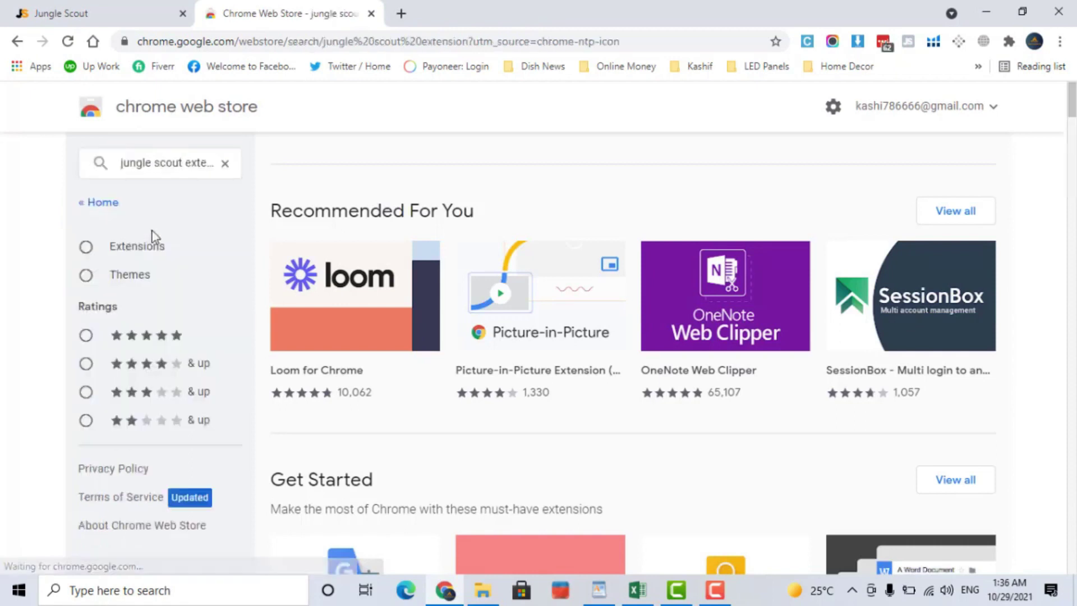
click(539, 261)
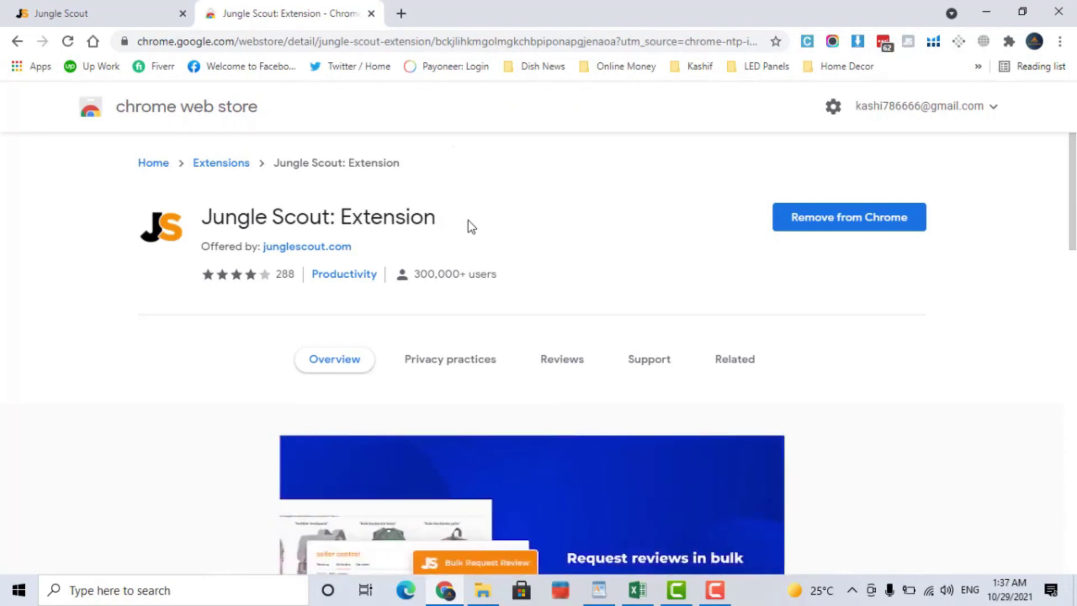
key(ctrl+w)
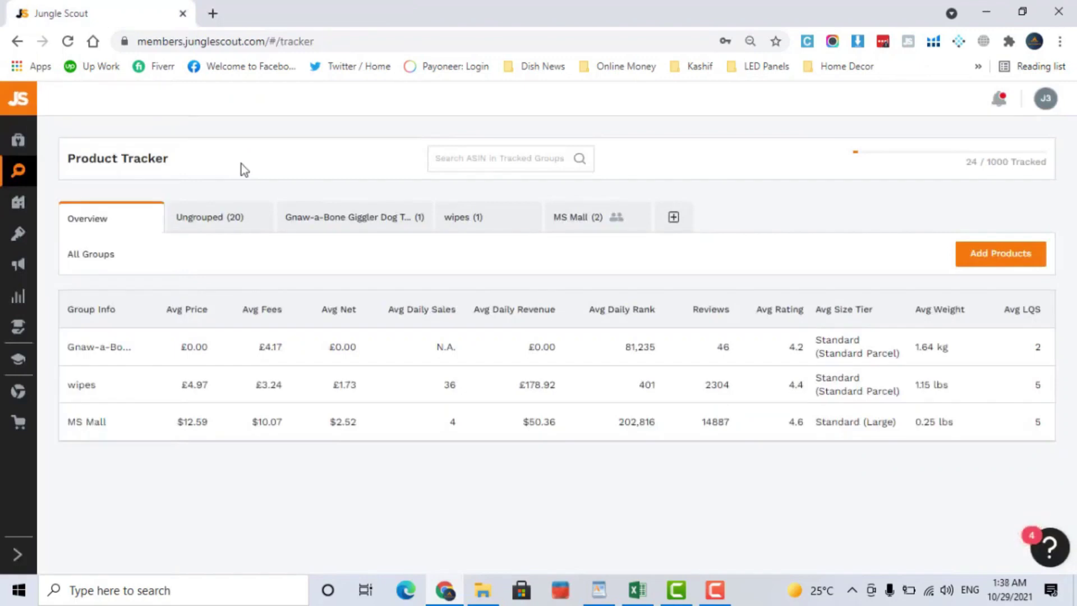
Step: Open the Opportunity Finder under Product Research and choose United States as the marketplace
mouse_move(18, 172)
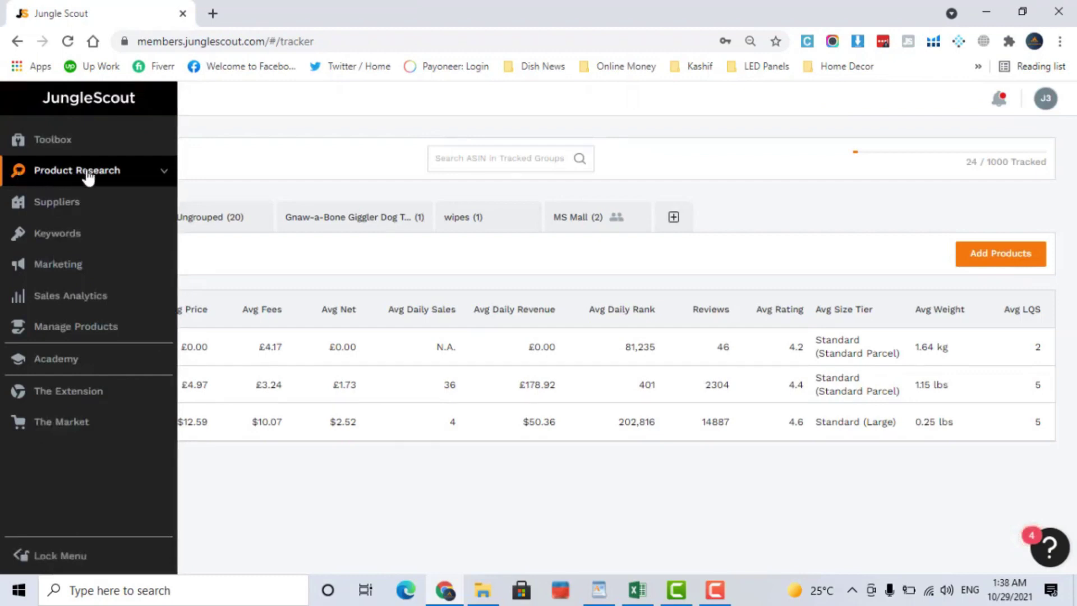
click(88, 173)
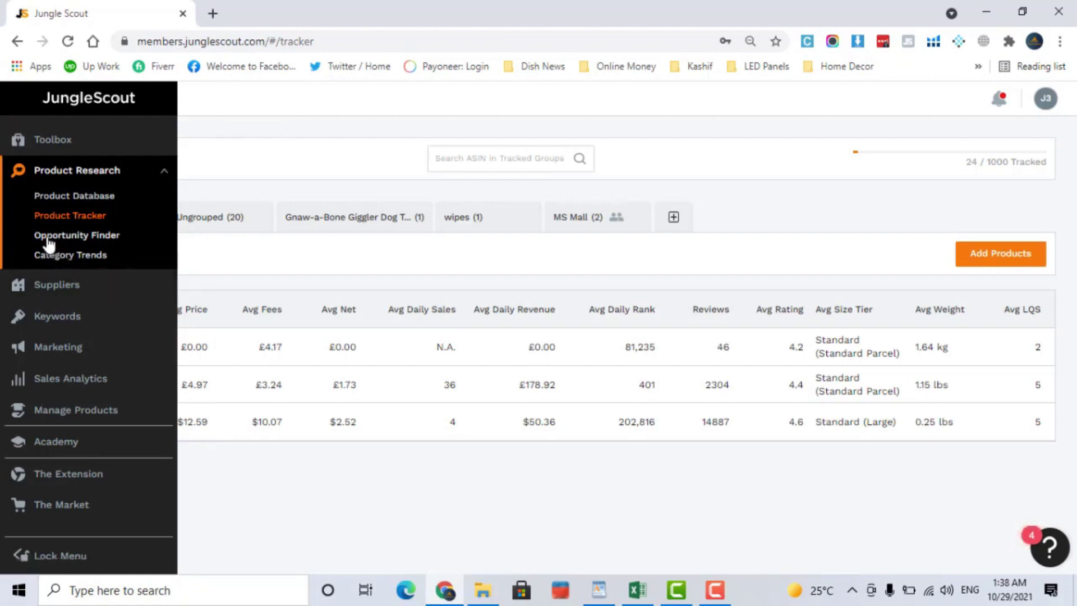
click(80, 240)
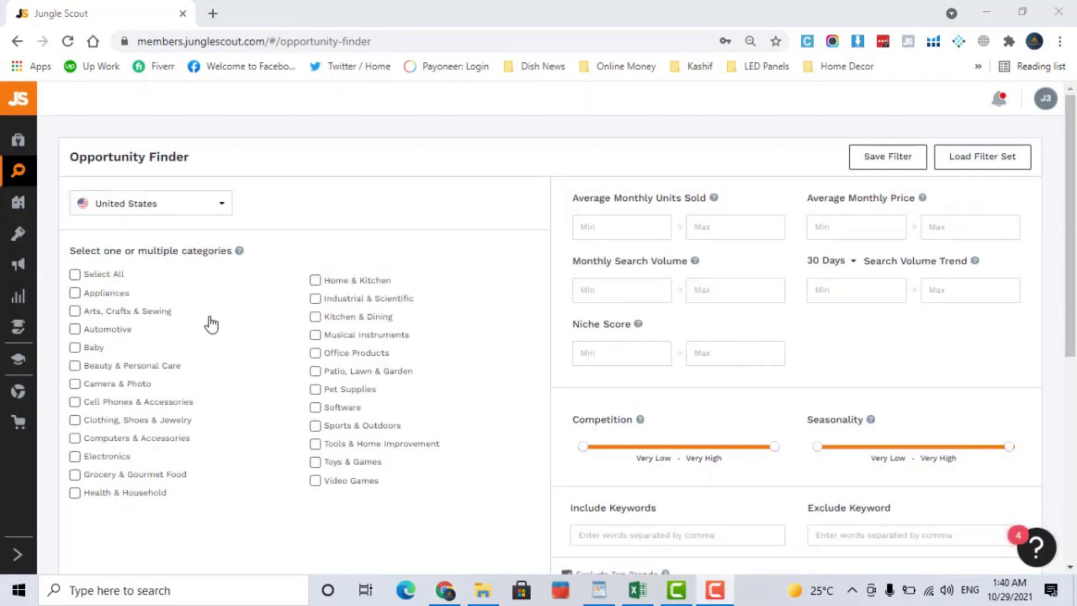
click(191, 210)
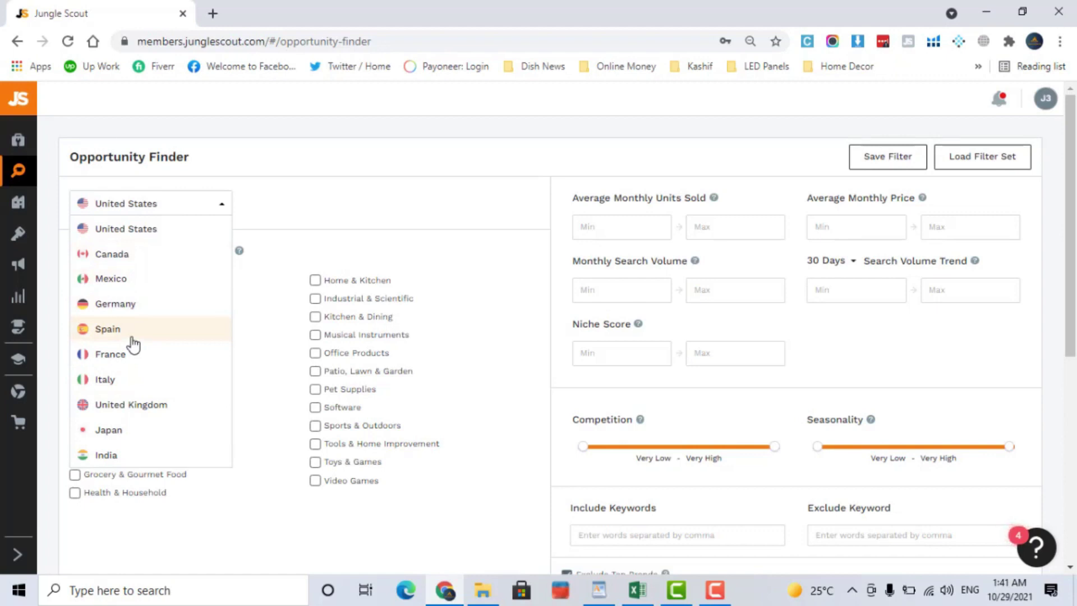
click(129, 230)
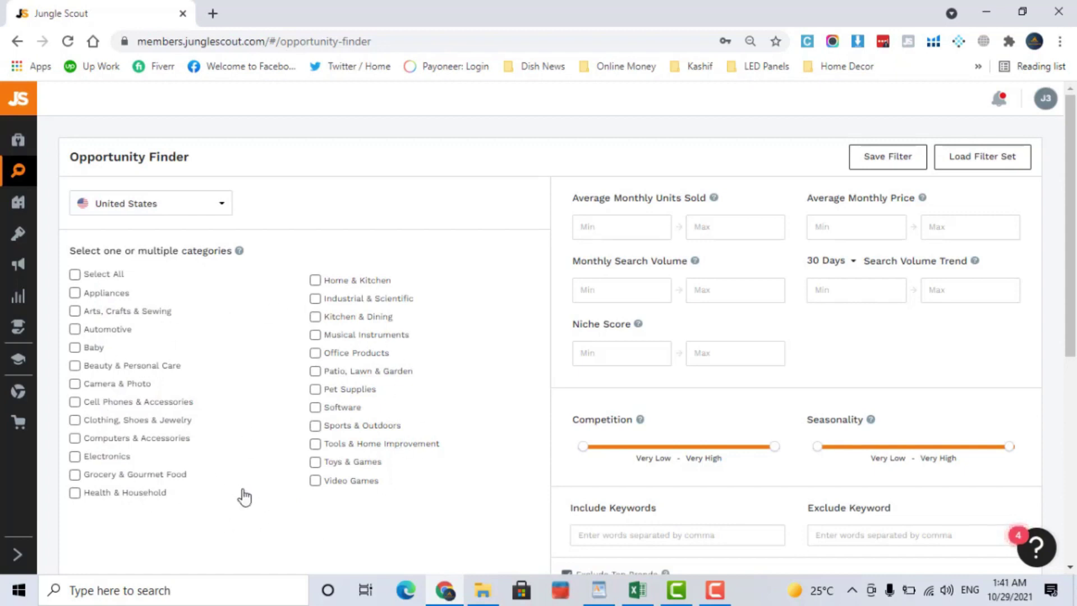
Step: Include the categories Kitchen & Dining, Home & Kitchen, Sports & Outdoors and Office Products in the niche filter
click(315, 321)
click(315, 281)
click(314, 427)
click(335, 357)
Step: Set the minimum average monthly units sold to 300 and the average monthly price range to 15–40
click(622, 232)
text(300)
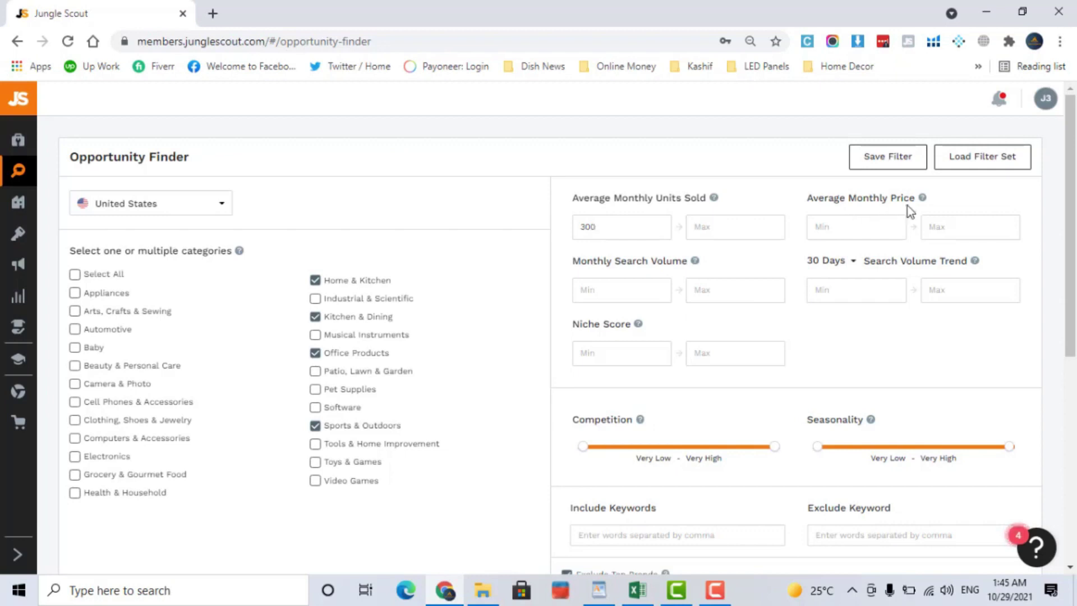
click(849, 230)
text(15)
click(966, 230)
text(40)
Step: Set the minimum monthly search volume to 7000 and the minimum niche score to 4, and run the niche search
click(602, 291)
text(7000)
click(601, 349)
text(4)
scroll(839, 344, down, 4)
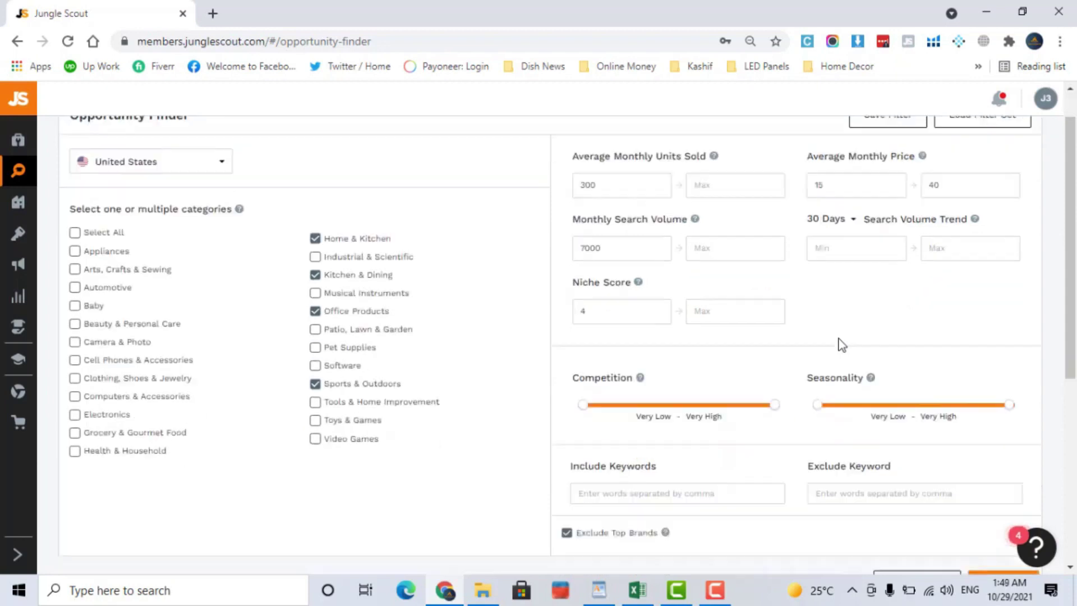
scroll(561, 365, up, 3)
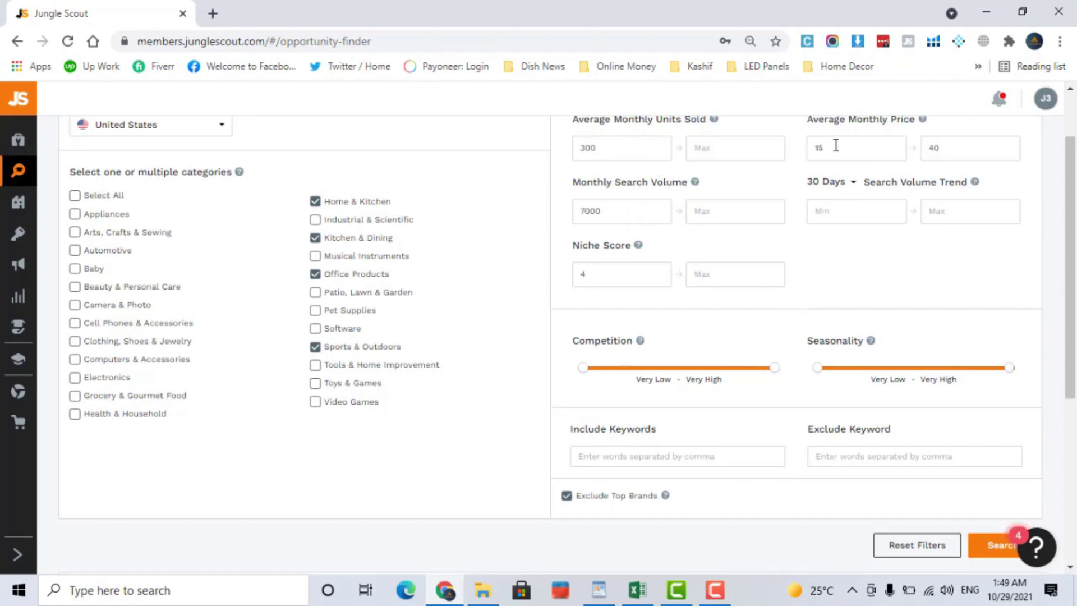
scroll(643, 406, down, 3)
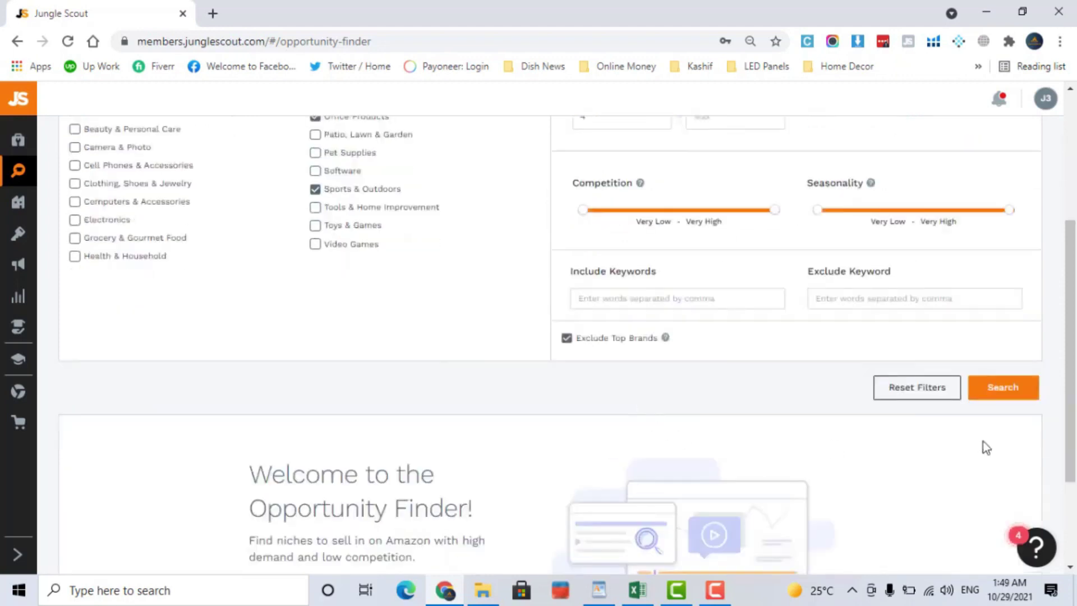
click(1001, 397)
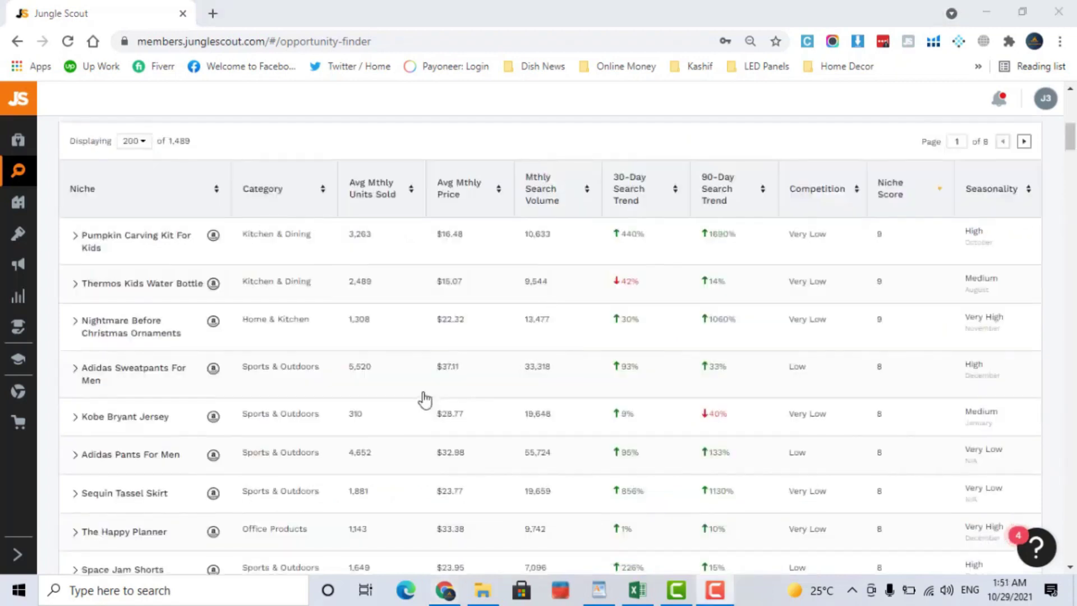
Step: Compare the niche results with the filters and examine their category, units sold, price, search trends, competition, niche score and seasonality
scroll(423, 401, up, 3)
scroll(426, 459, down, 2)
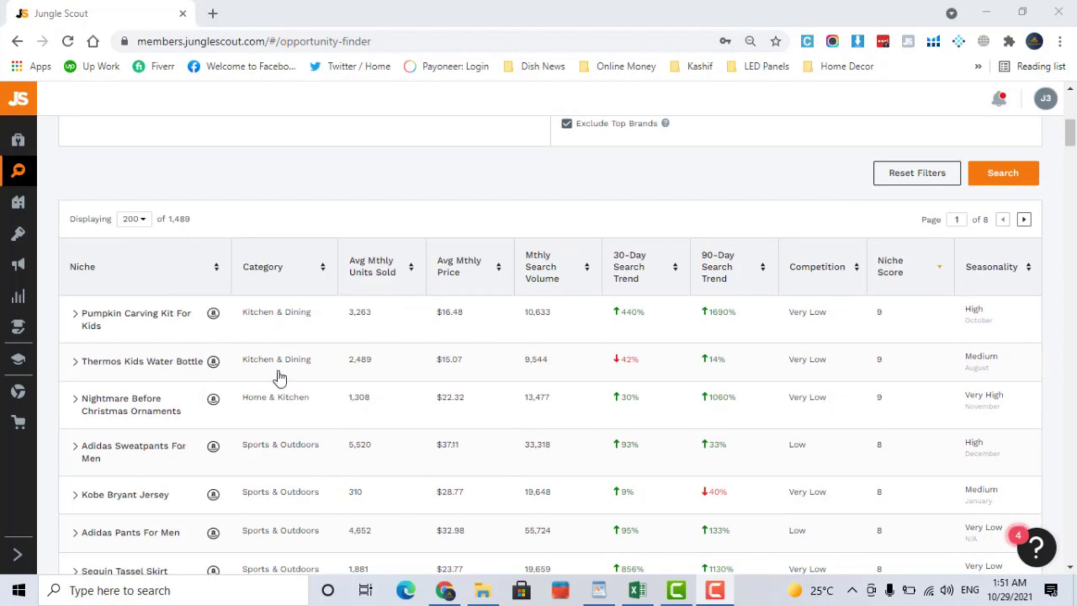
scroll(395, 475, up, 7)
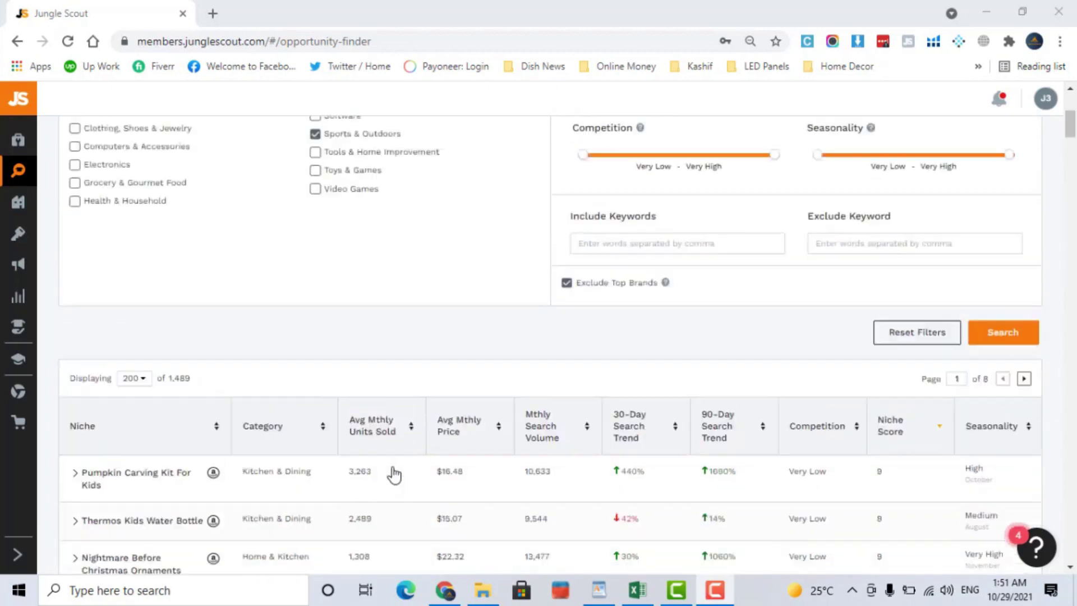
scroll(415, 392, down, 7)
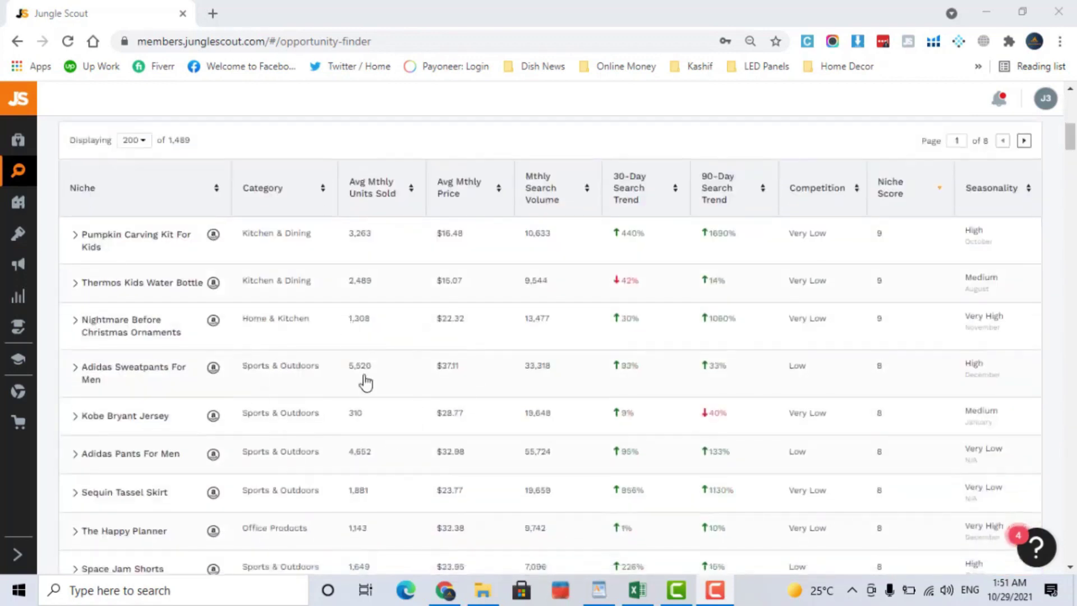
scroll(460, 387, up, 4)
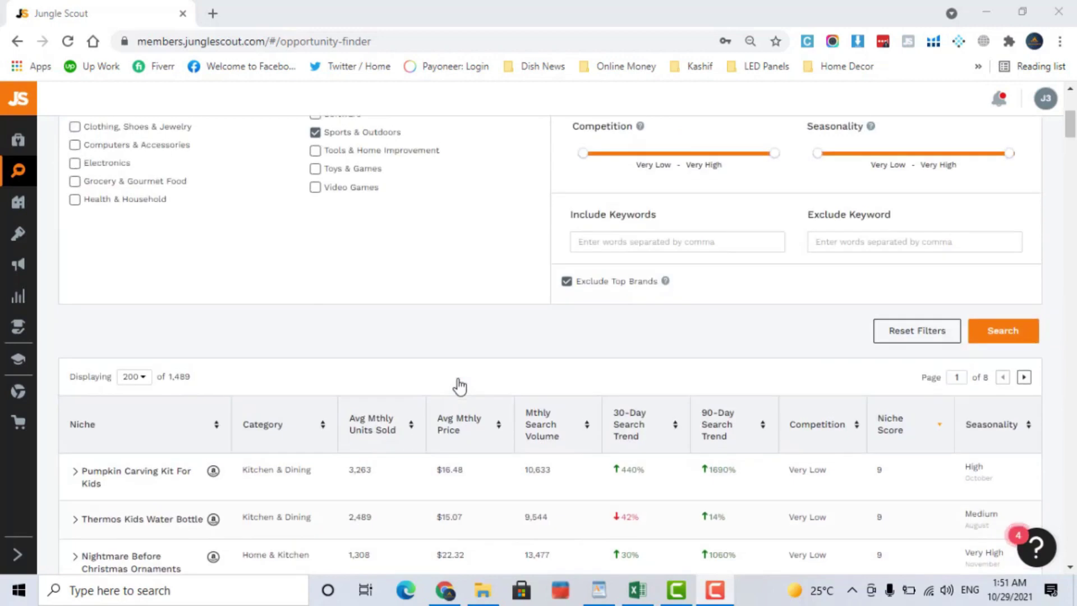
scroll(458, 385, up, 4)
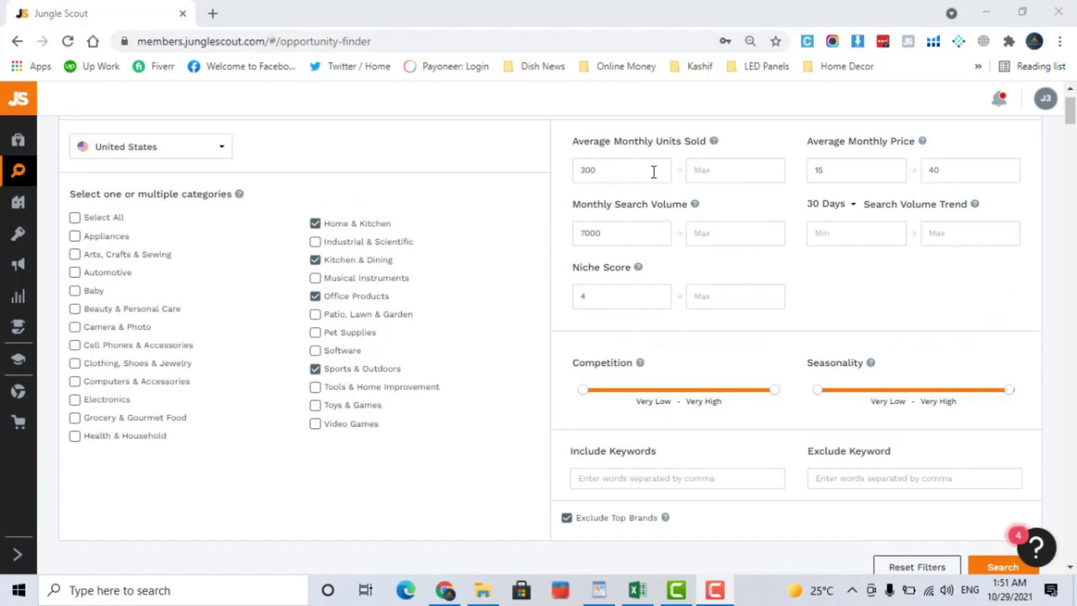
scroll(560, 185, down, 8)
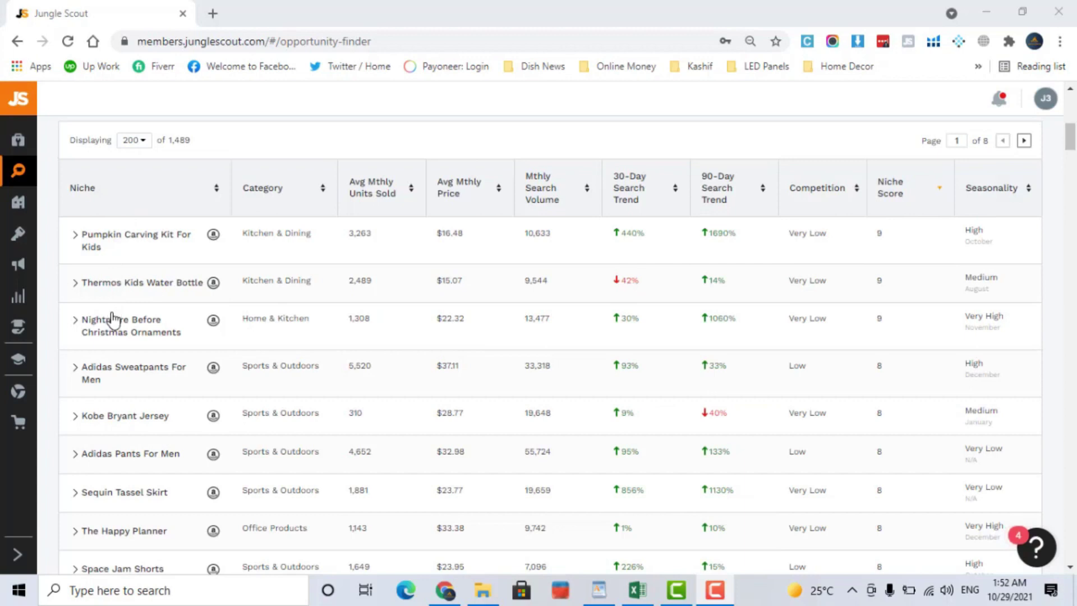
mouse_move(356, 197)
mouse_move(814, 197)
scroll(265, 141, down, 1)
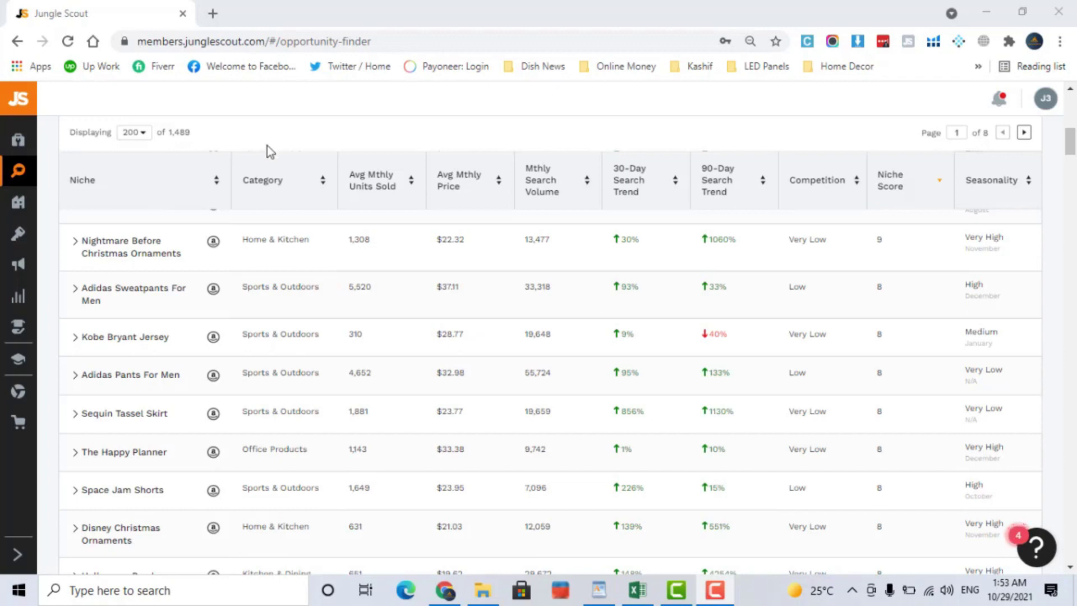
scroll(200, 497, down, 3)
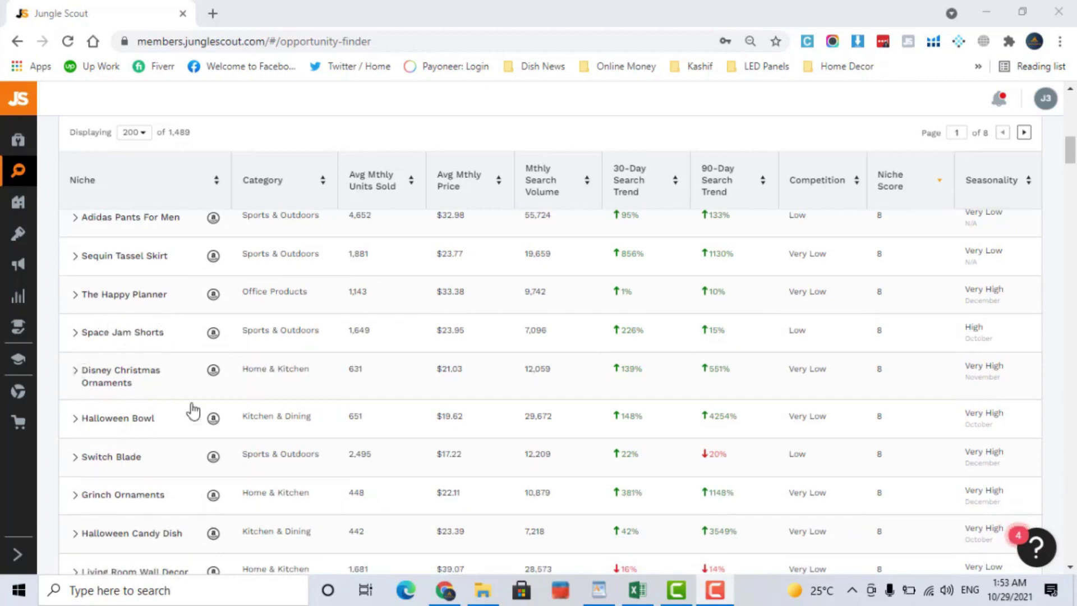
scroll(193, 426, down, 3)
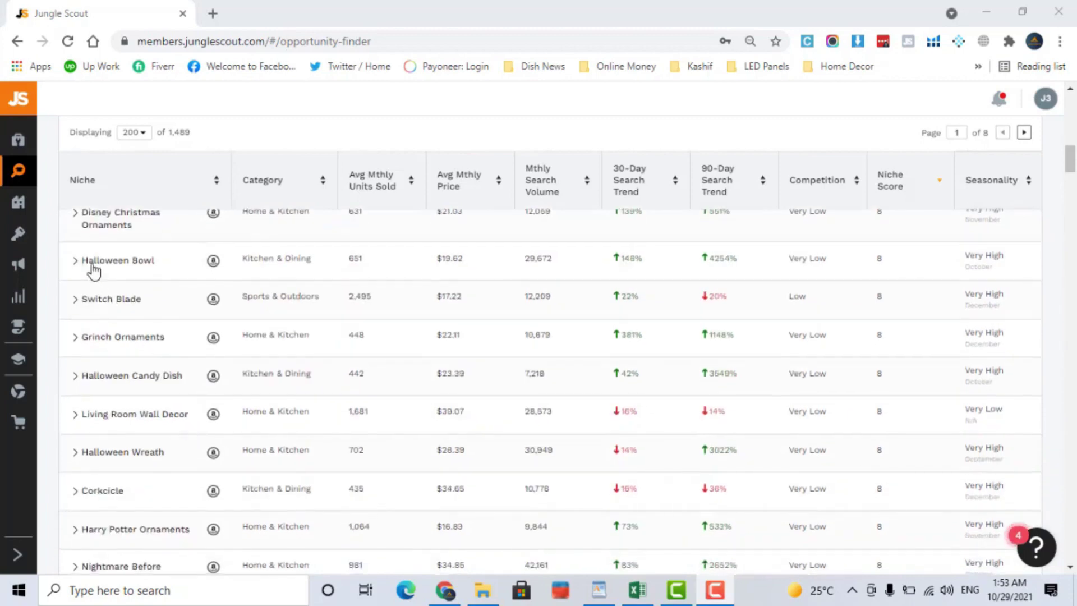